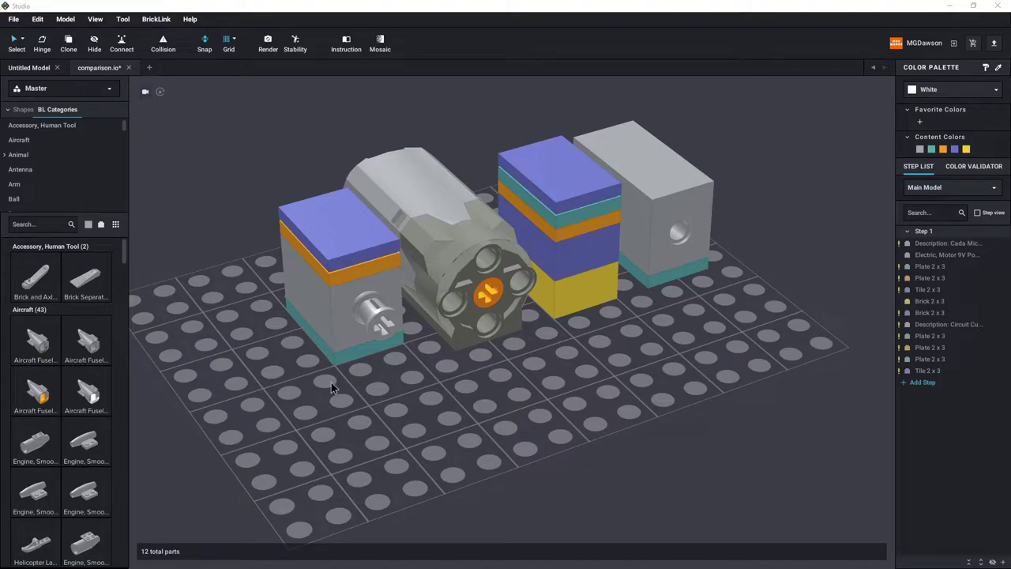
Inspect the turquoise 2 x 3 plates under the outer motors and the brick stack used for height comparison, including from the front
left_click(345, 348)
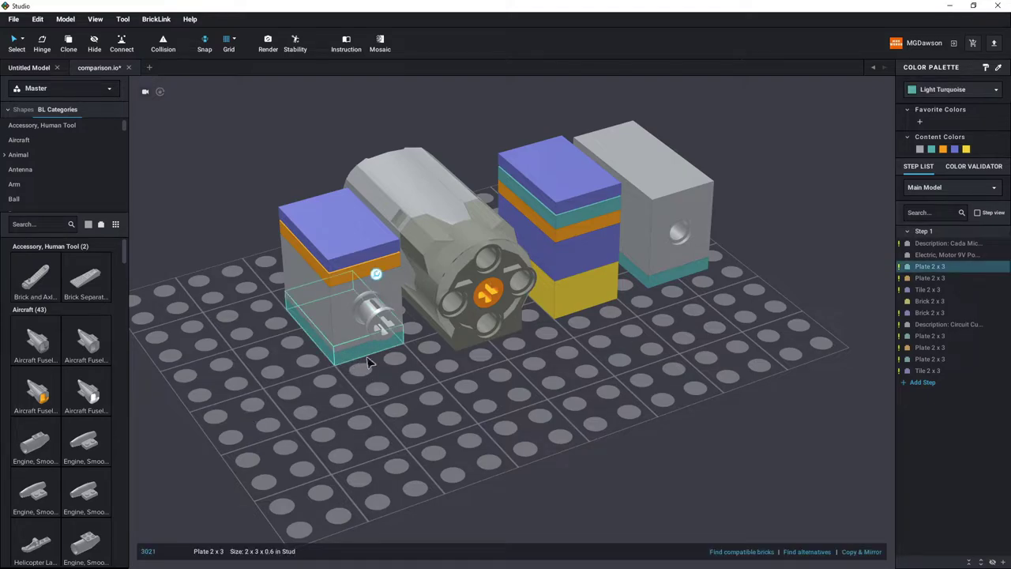
left_click(698, 267)
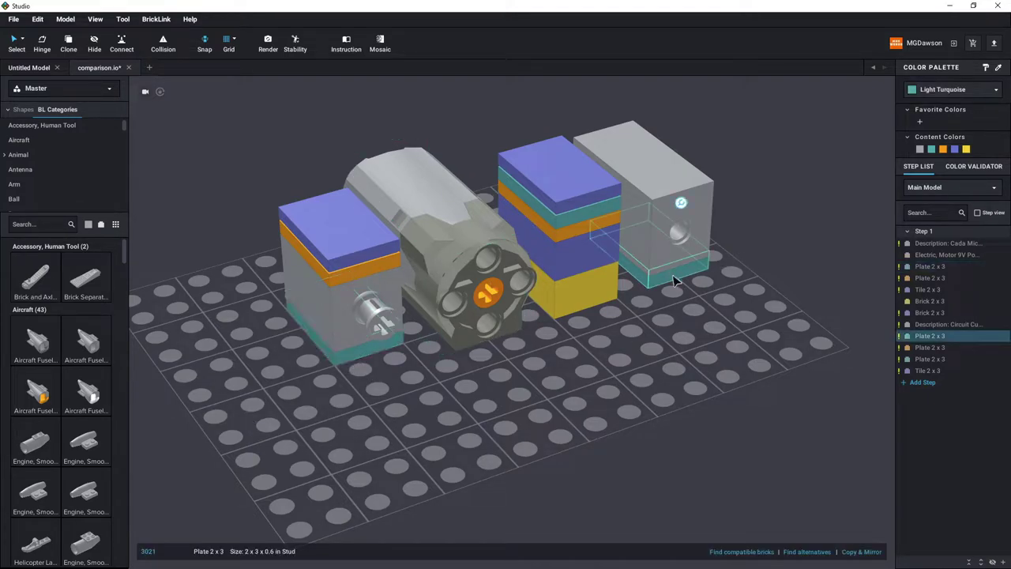
key("Home")
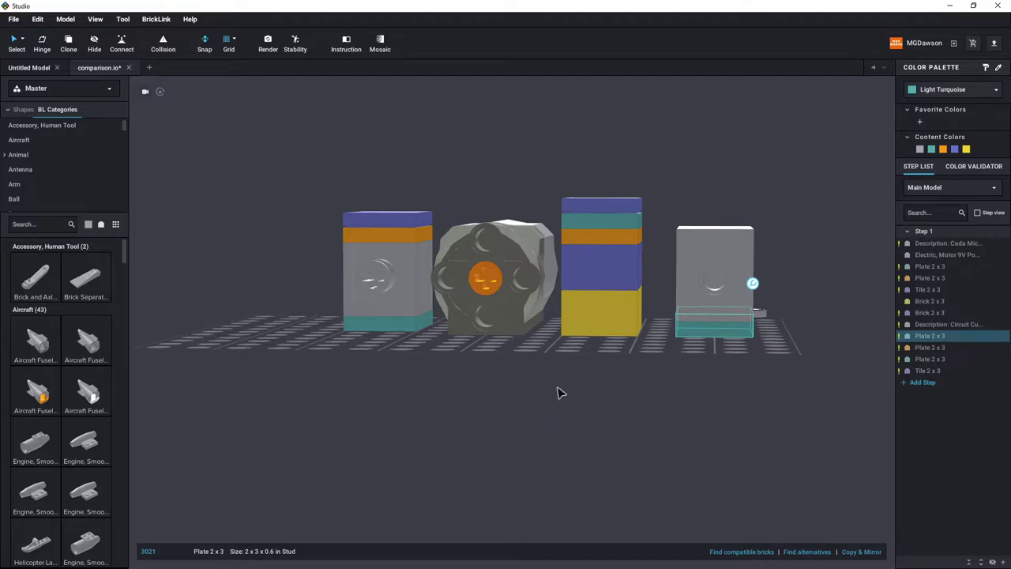
right_click_drag(558, 390, 569, 245)
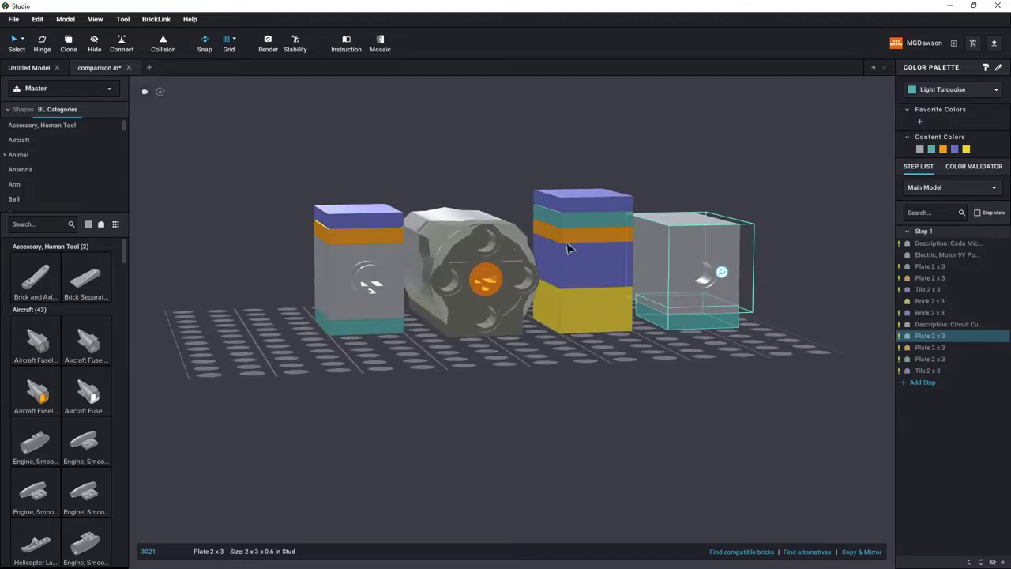
left_click(679, 259)
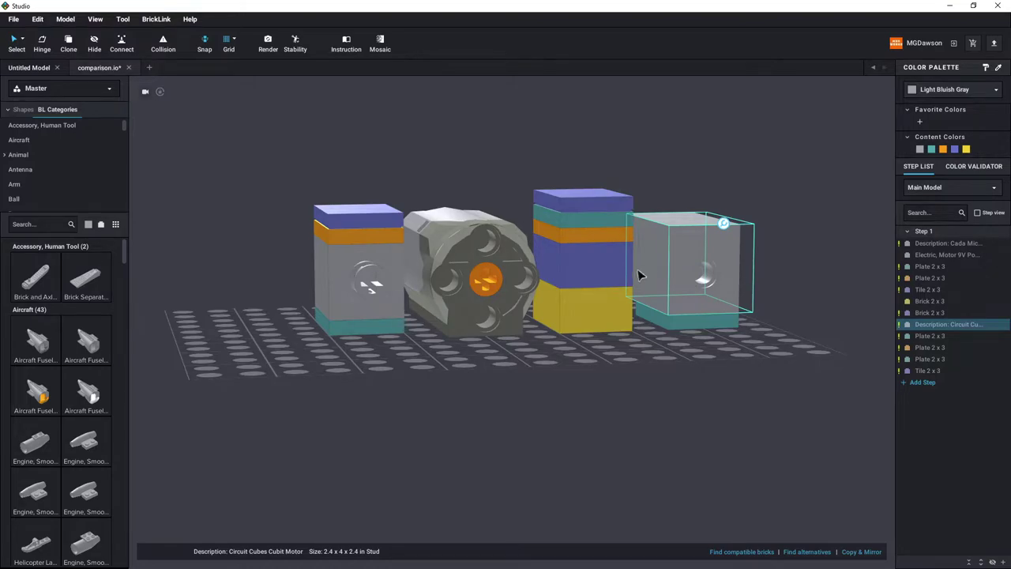
left_click(595, 297)
left_click(597, 276)
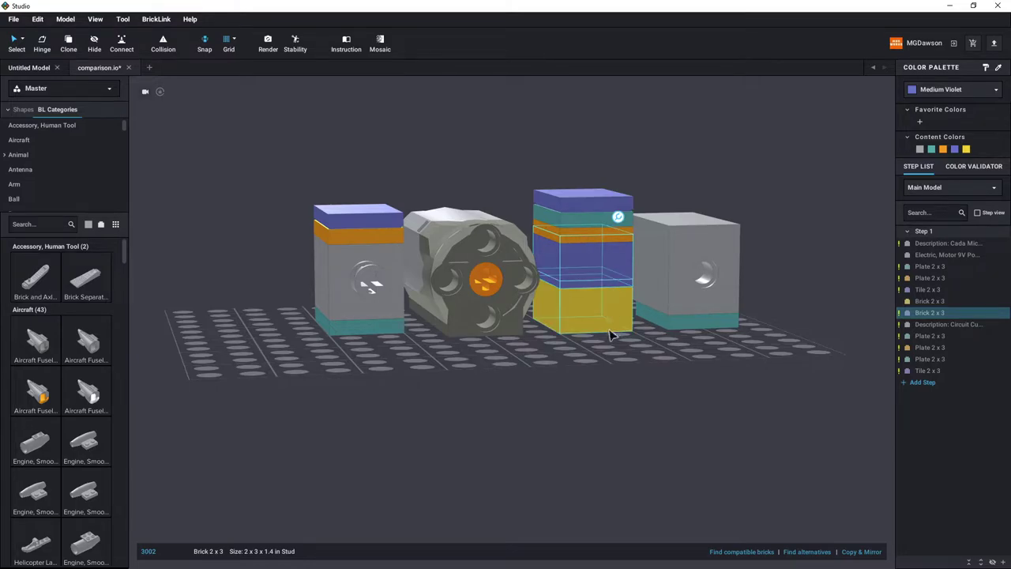
key("1")
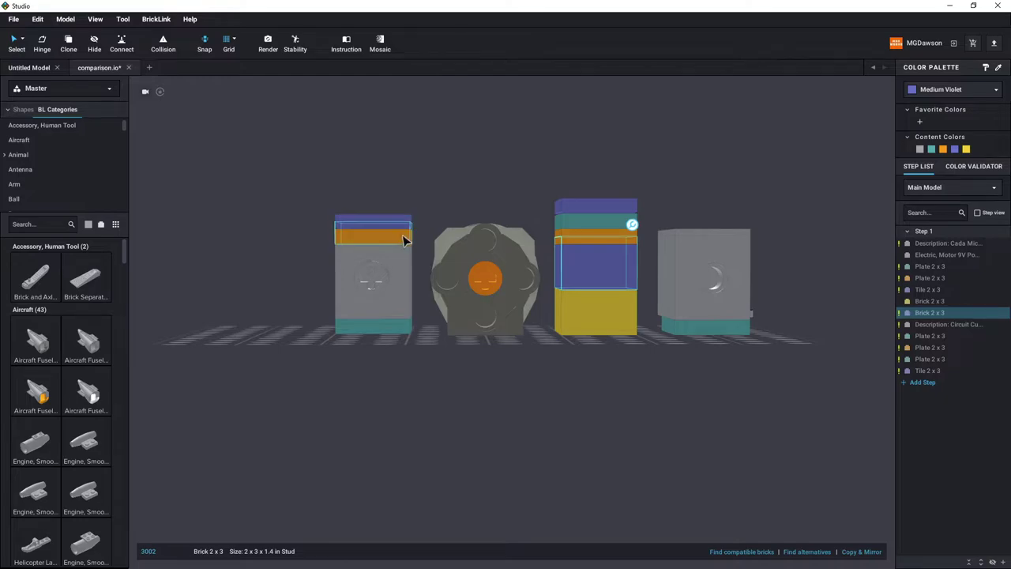
Compare the sizes of the Cada Micro Motor and the Circuit Cubes Cubit Motor from the front and from above
left_click(401, 294)
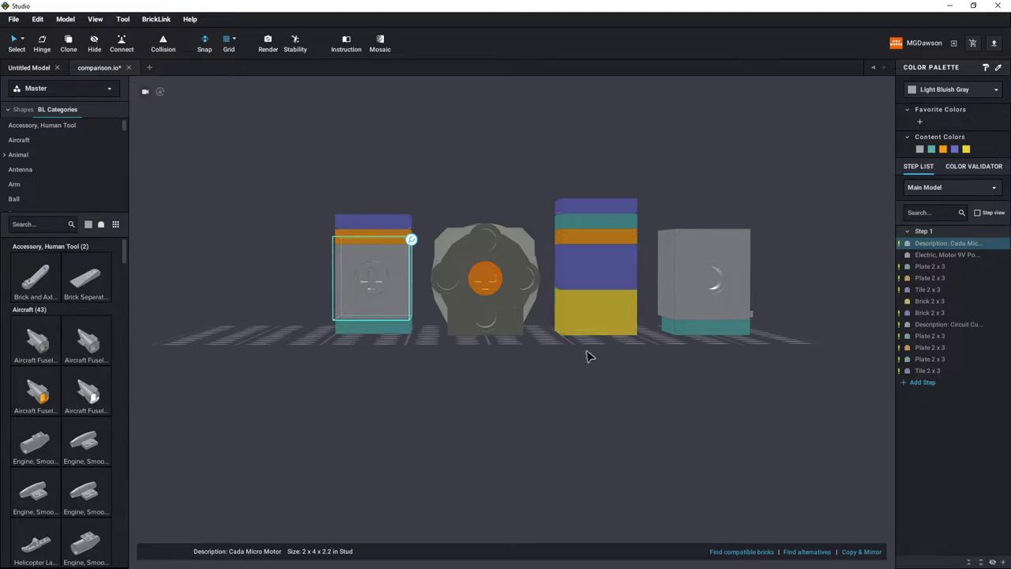
left_click(490, 408)
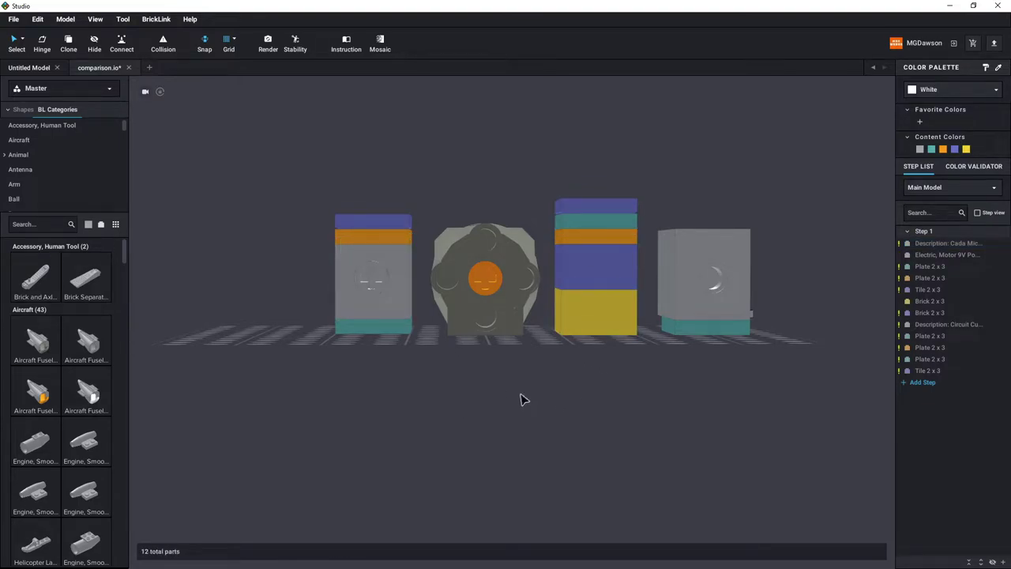
right_click_drag(521, 399, 516, 399)
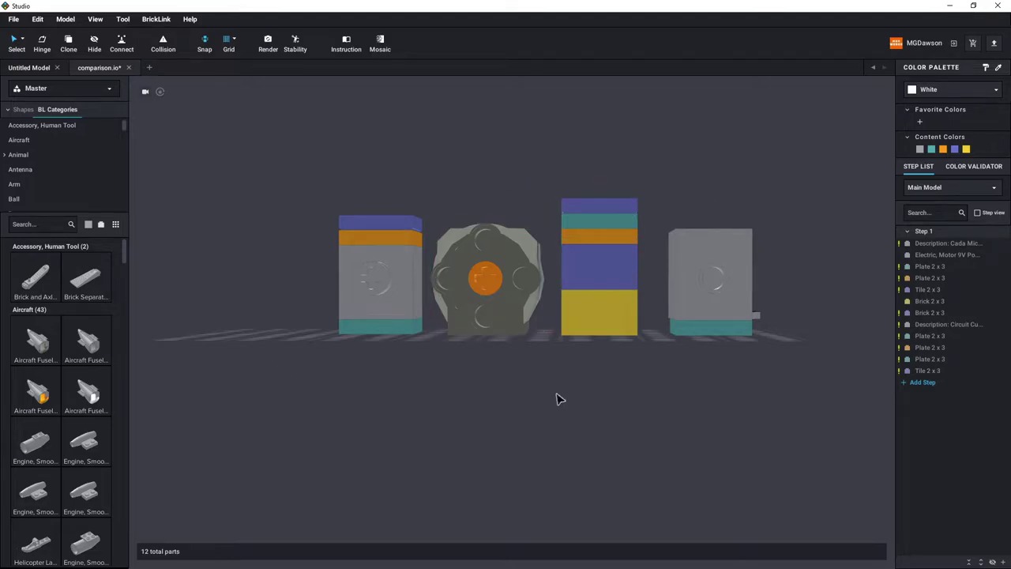
left_click(374, 252)
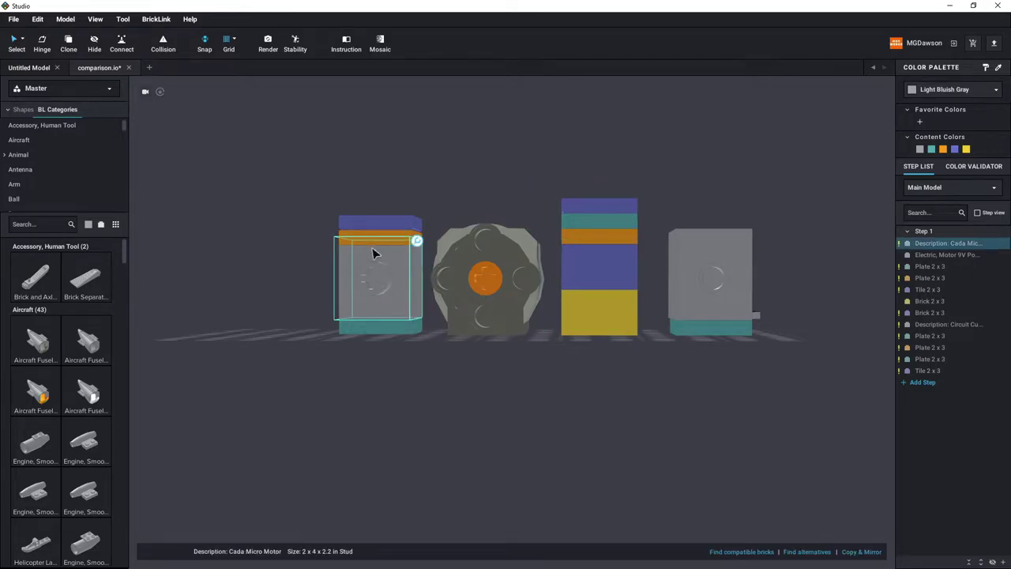
left_click(697, 299)
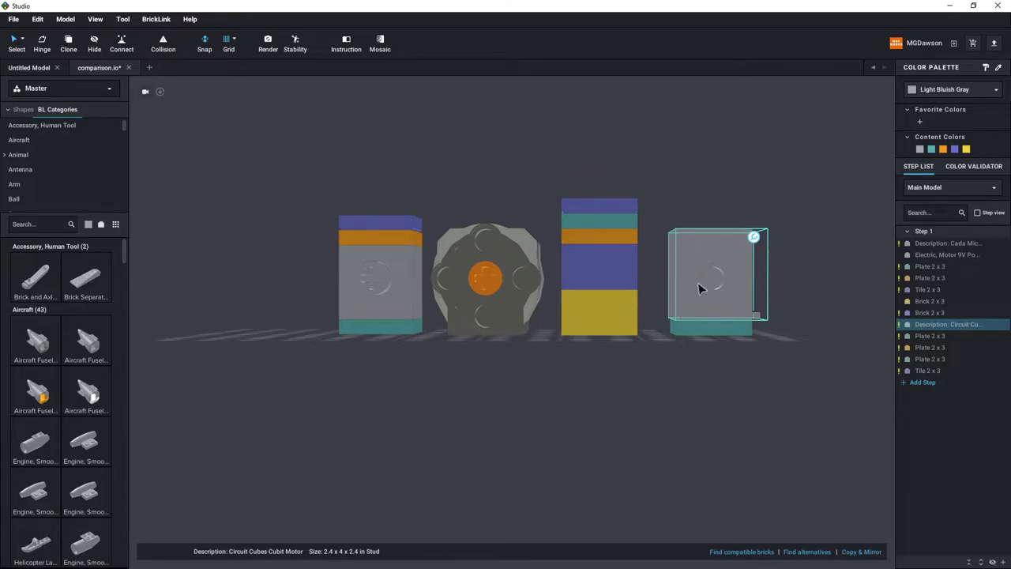
right_click_drag(680, 248, 655, 204)
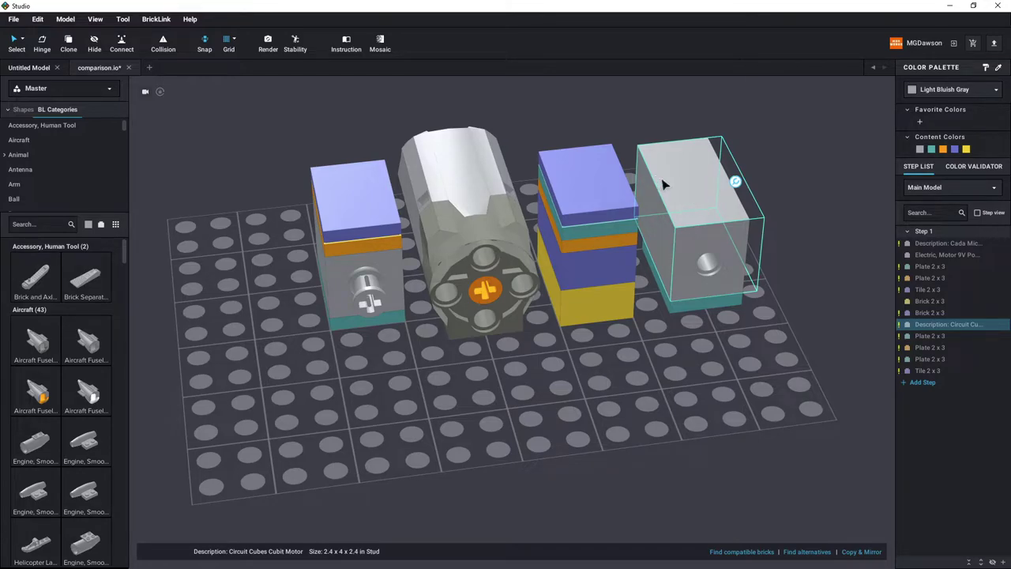
Examine the Power Functions M motor's length and shape against the other motors from behind, the front and the side
right_click_drag(389, 292, 542, 273)
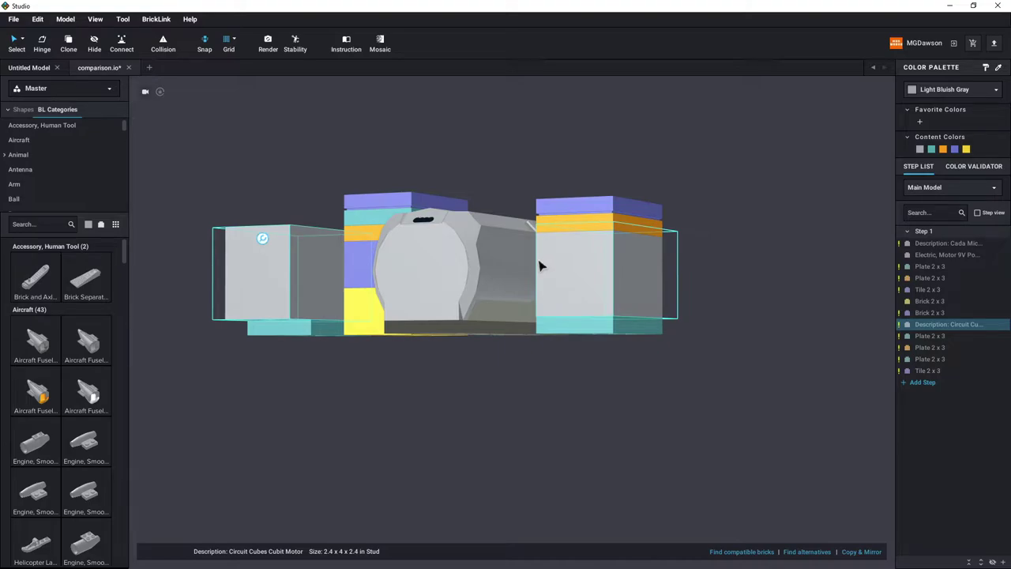
right_click_drag(539, 276, 543, 427)
left_click(536, 419)
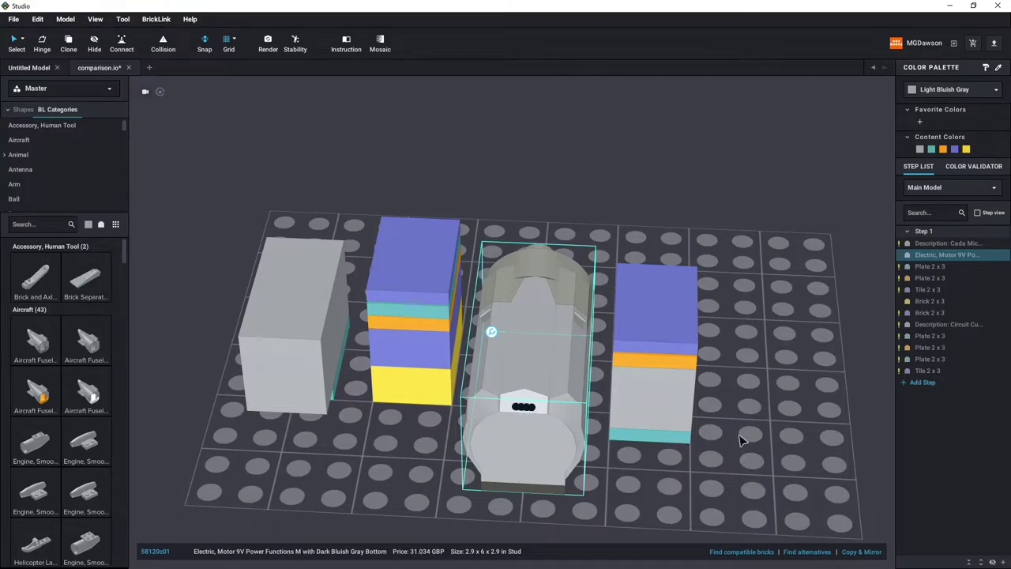
right_click_drag(722, 421, 640, 412)
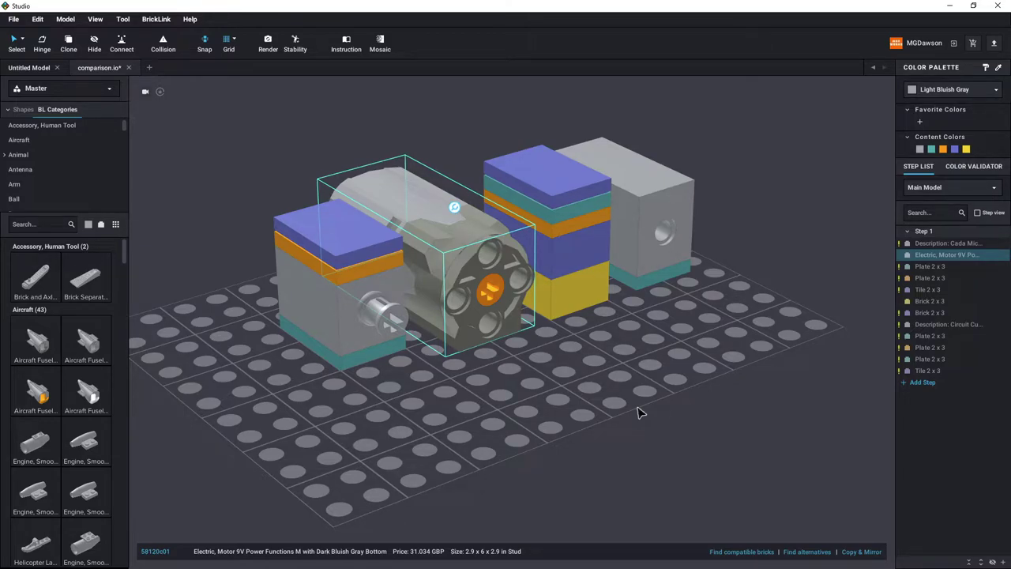
right_click_drag(543, 406, 581, 348)
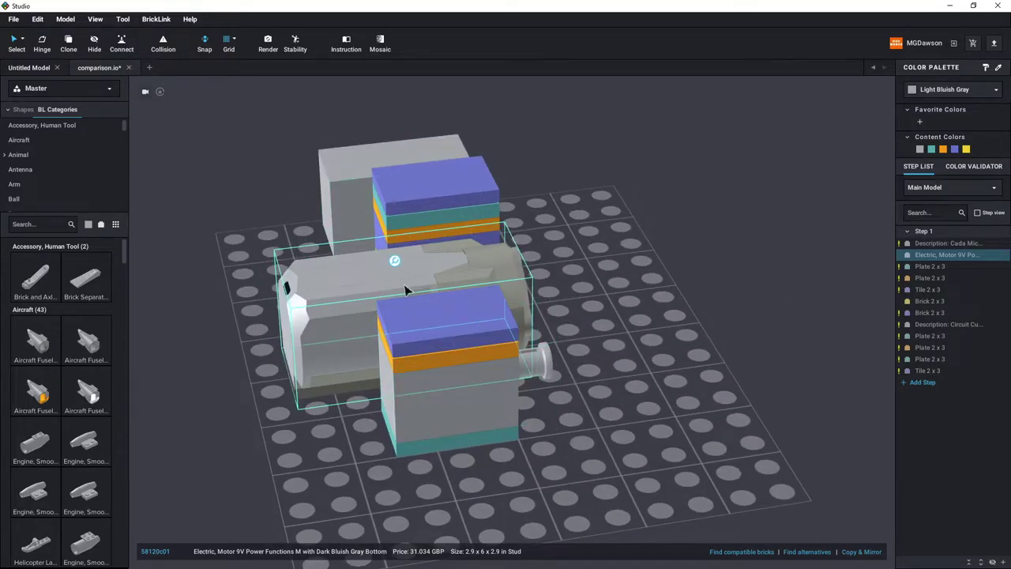
right_click_drag(608, 341, 544, 319)
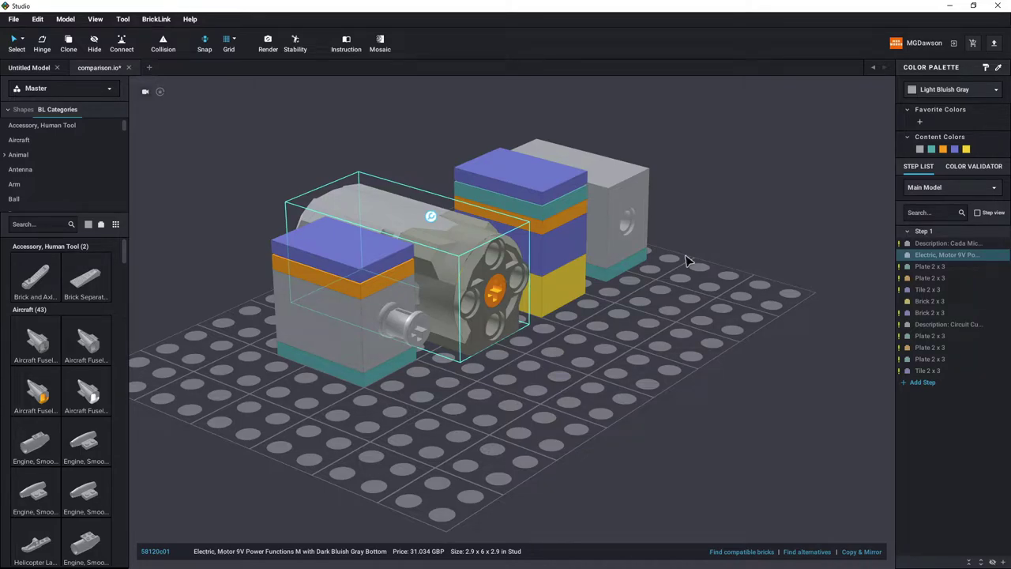
Examine the Circuit Cubes Cubit Motor's body and output hole, and compare the motors' lengths from the side
left_click(626, 223)
right_click_drag(658, 247, 624, 285)
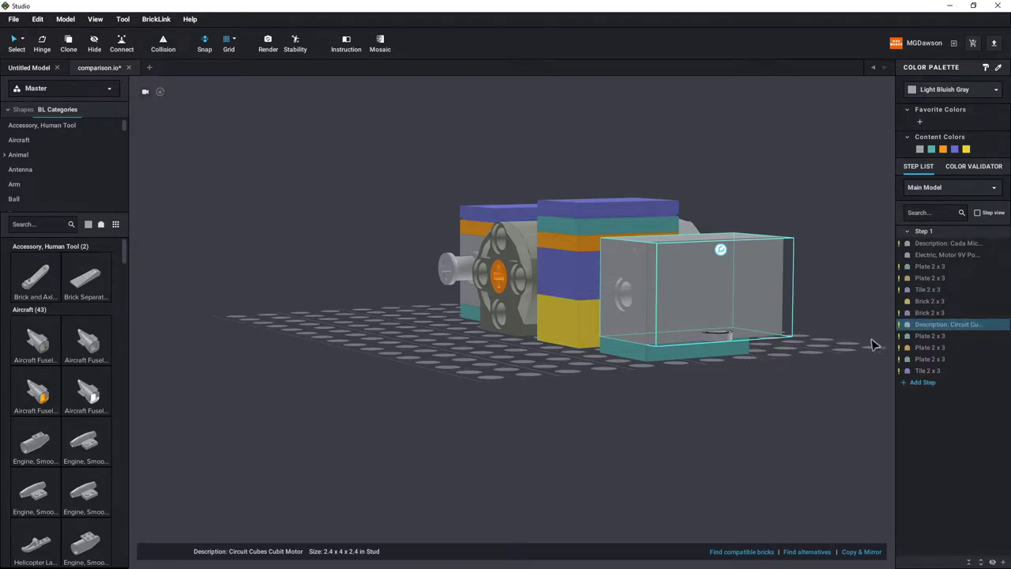
key("Home")
right_click_drag(494, 403, 550, 403)
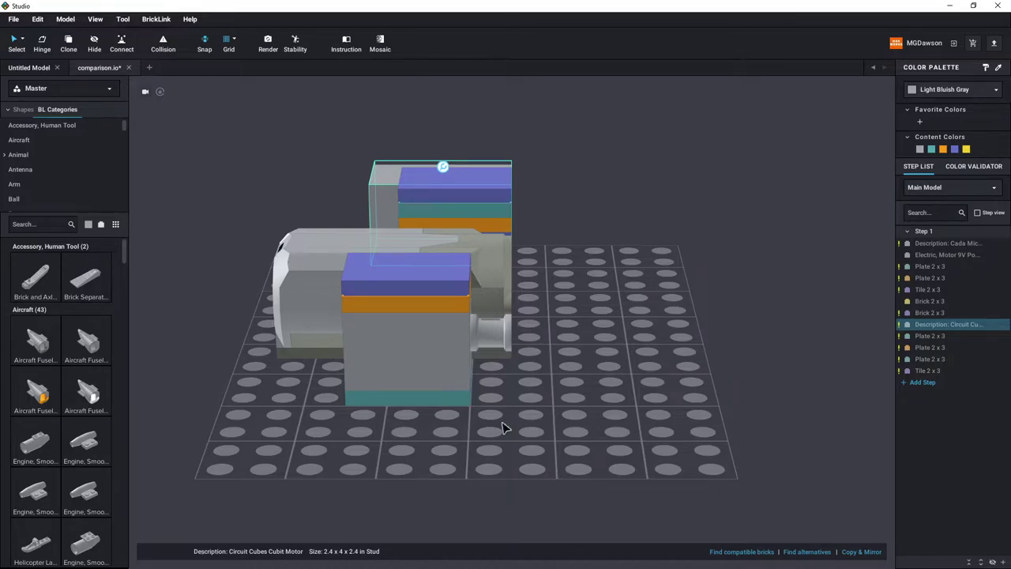
right_click_drag(564, 385, 474, 221)
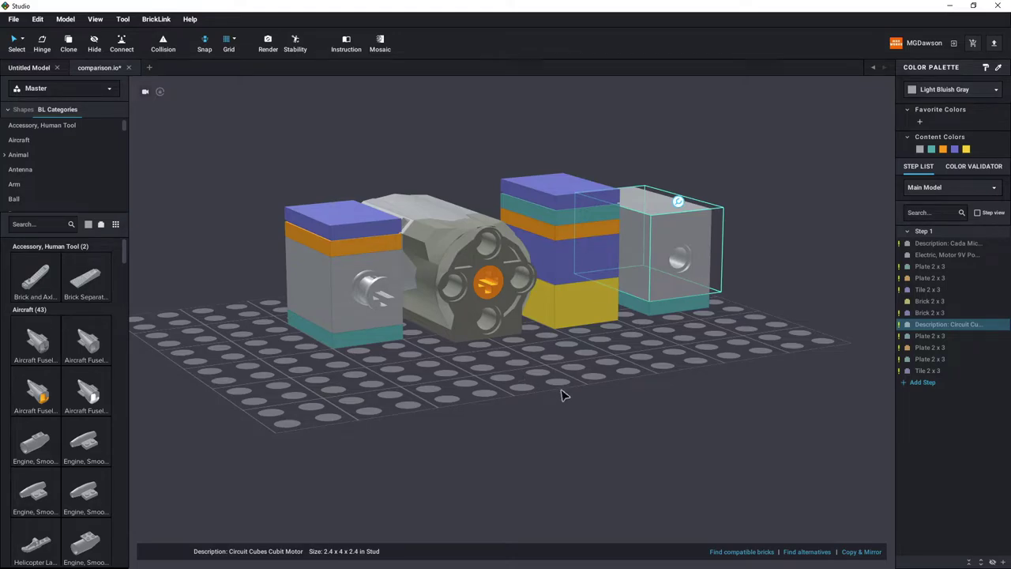
Compare the Power Functions M motor with the Cada Micro Motor from the front and at an angle, leaving nothing selected
key("2")
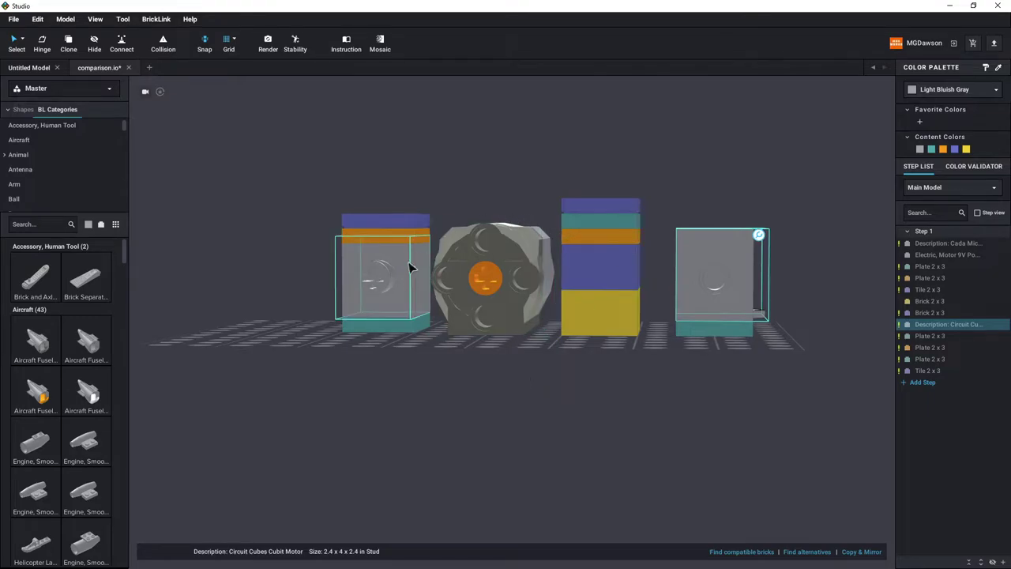
left_click(528, 328)
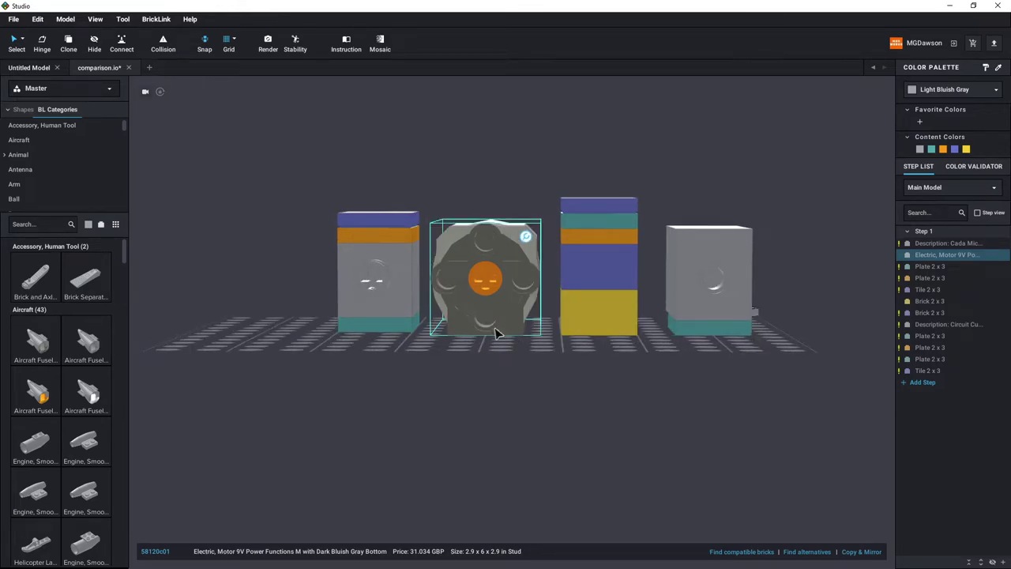
right_click_drag(478, 345, 443, 348)
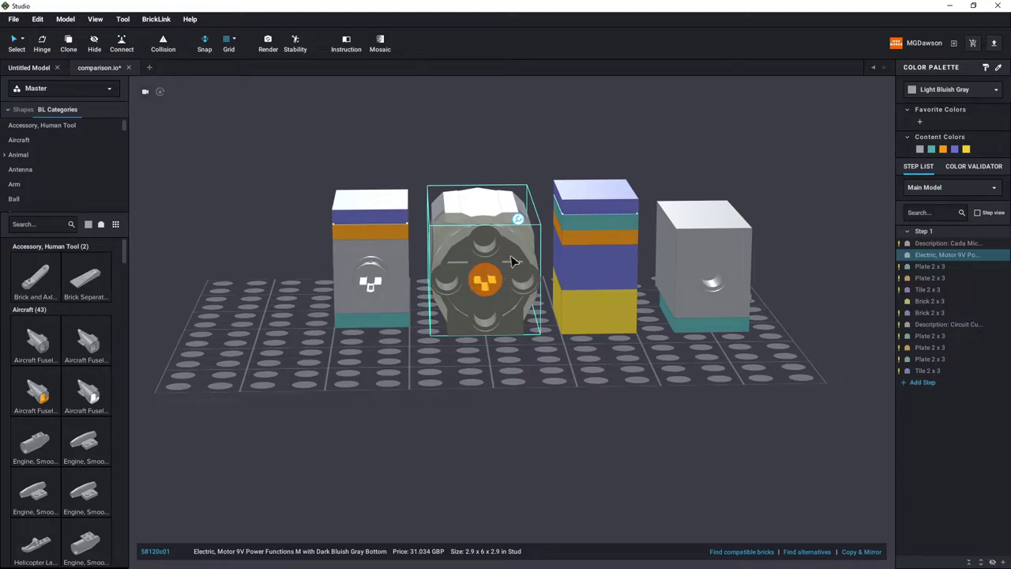
mouse_move(501, 395)
right_mouse_down()
mouse_move(524, 399)
mouse_move(500, 390)
mouse_move(514, 400)
right_mouse_up()
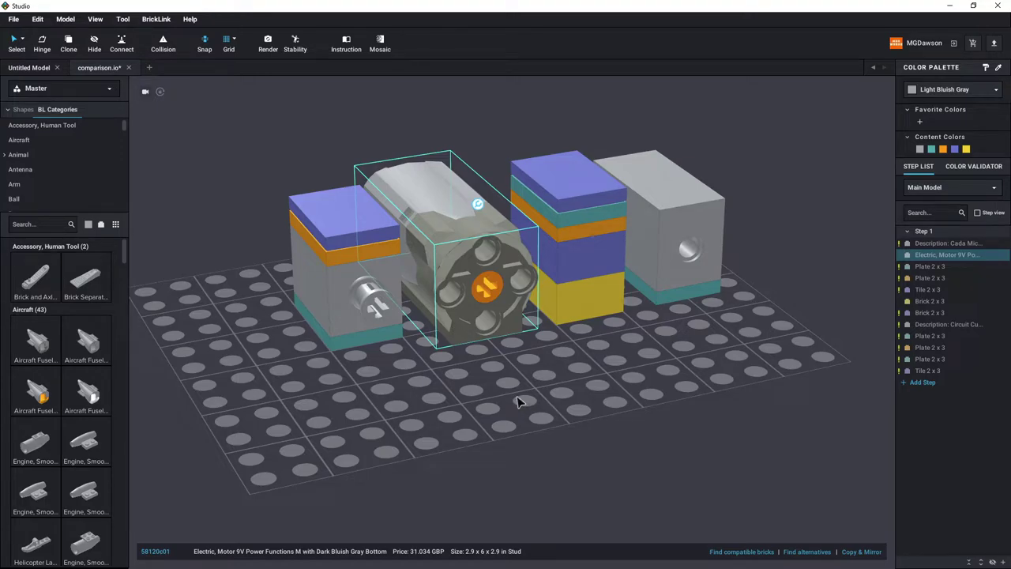
left_click(361, 279)
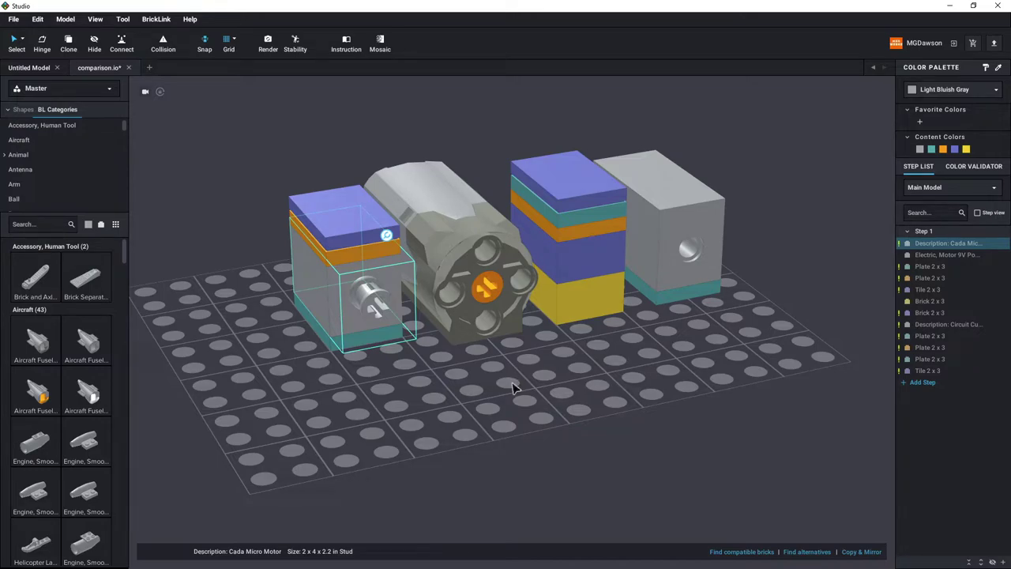
key("Escape")
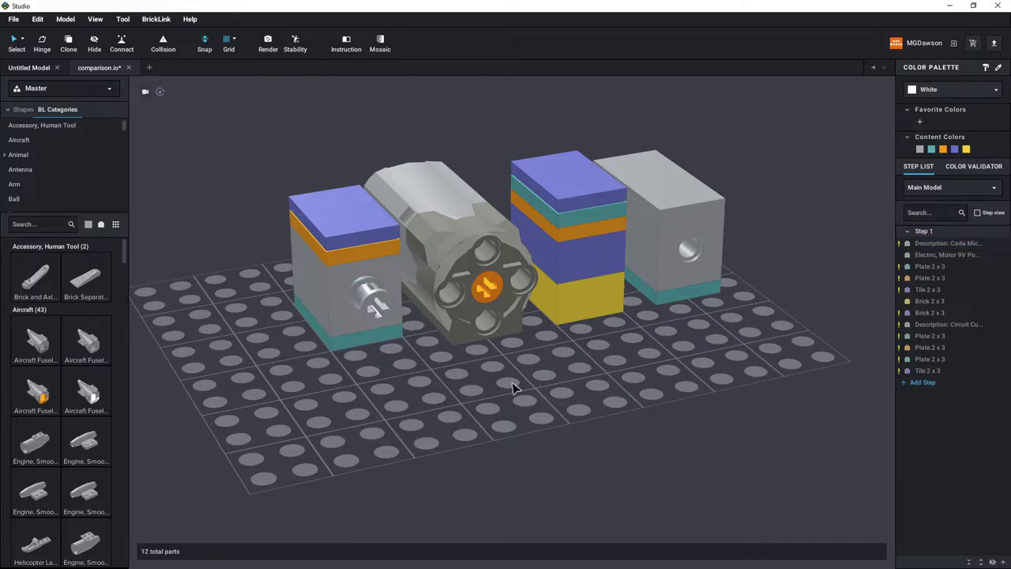
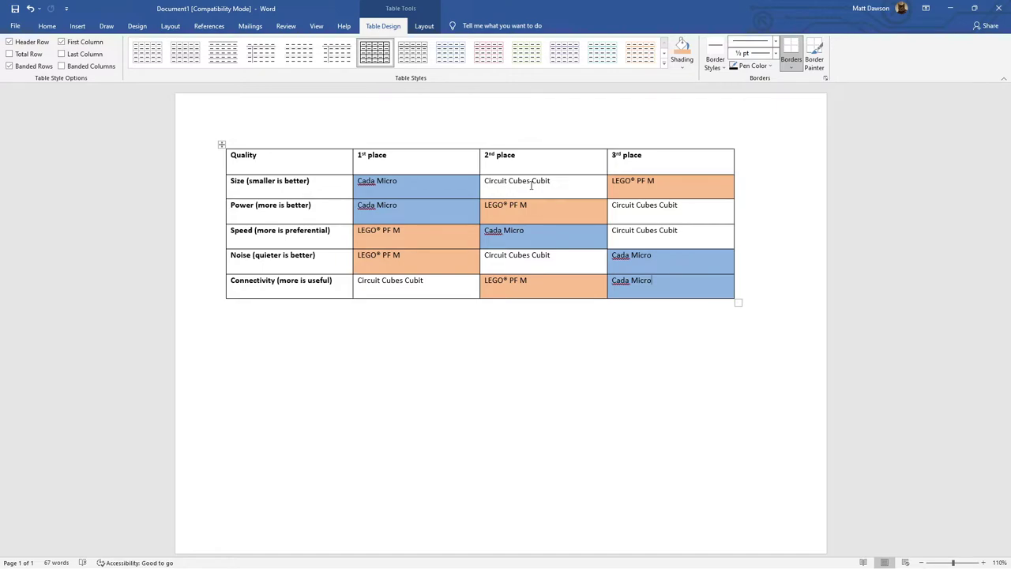
In the Word comparison table's Size row, append "(tied)" to both Cada Micro and Circuit Cubes Cubit
left_click(431, 181)
type("(tied)")
left_click(579, 182)
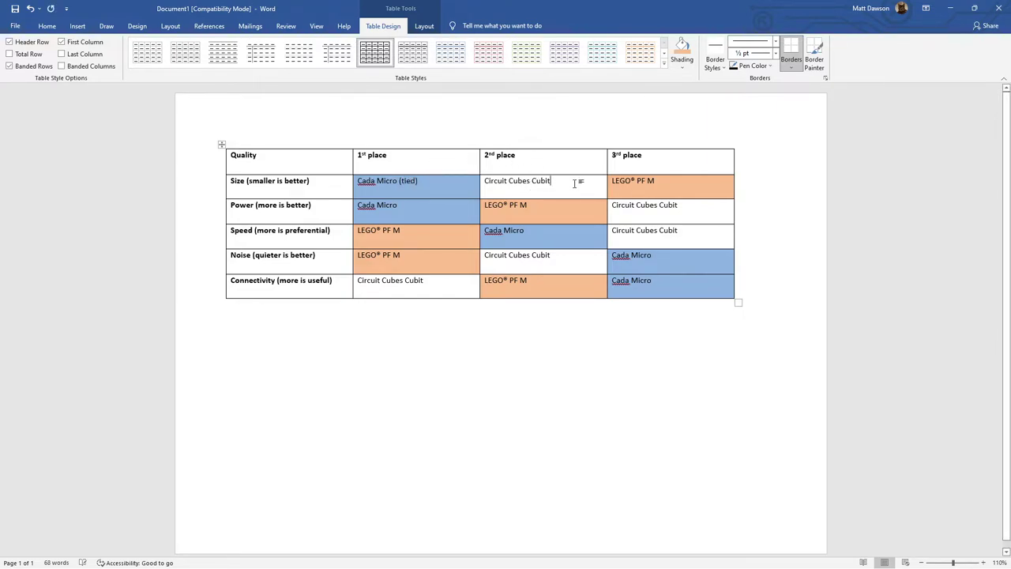
type("(tied)")
Add a new row at the end of the table and label it "Overall" in the Quality column
key("Tab")
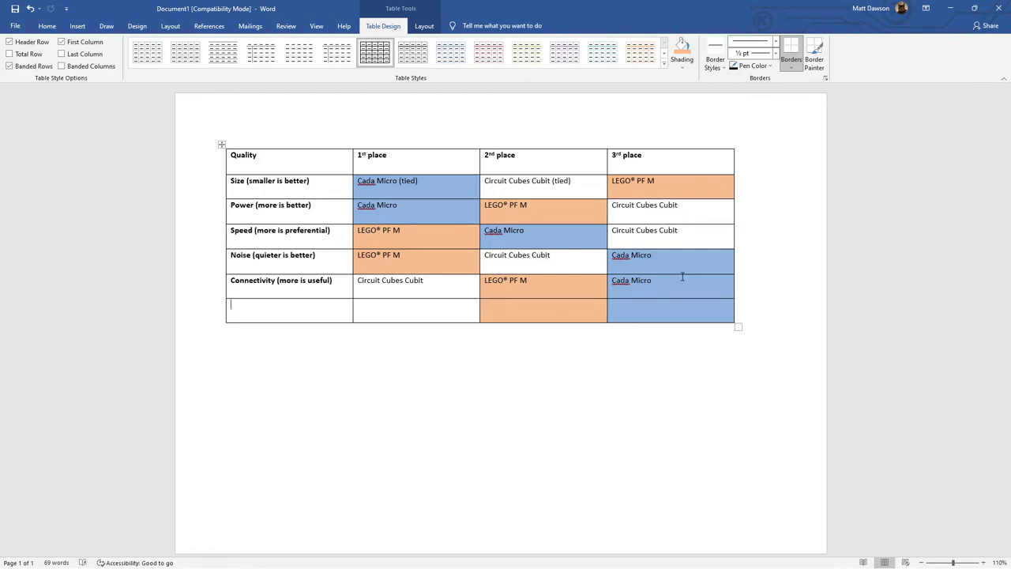
type("Overall")
key("Tab")
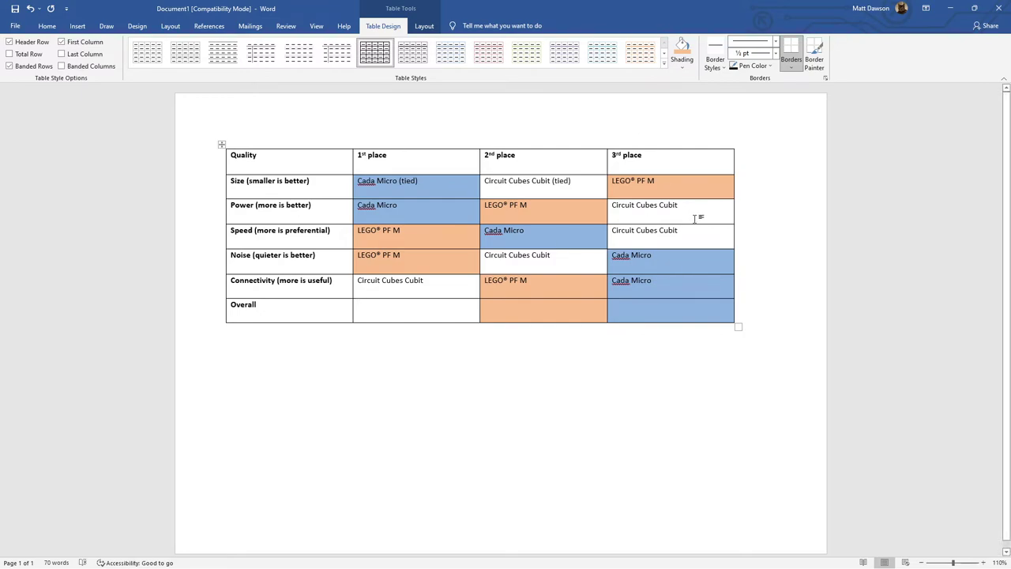
Remove the coloured shading from the 2nd place and 3rd place cells of the Overall row
left_click_drag(618, 316, 488, 311)
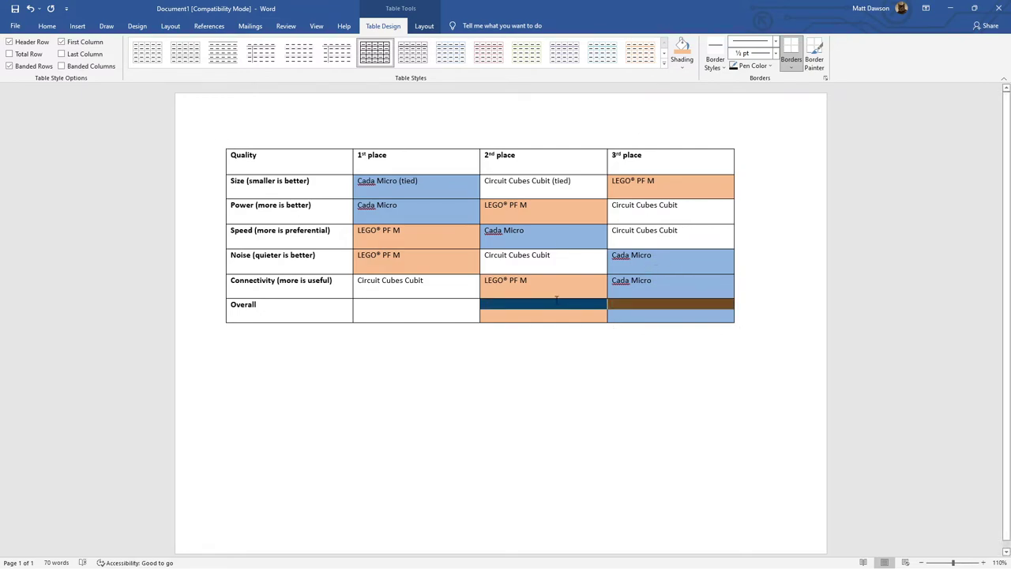
left_click(424, 26)
left_click(383, 26)
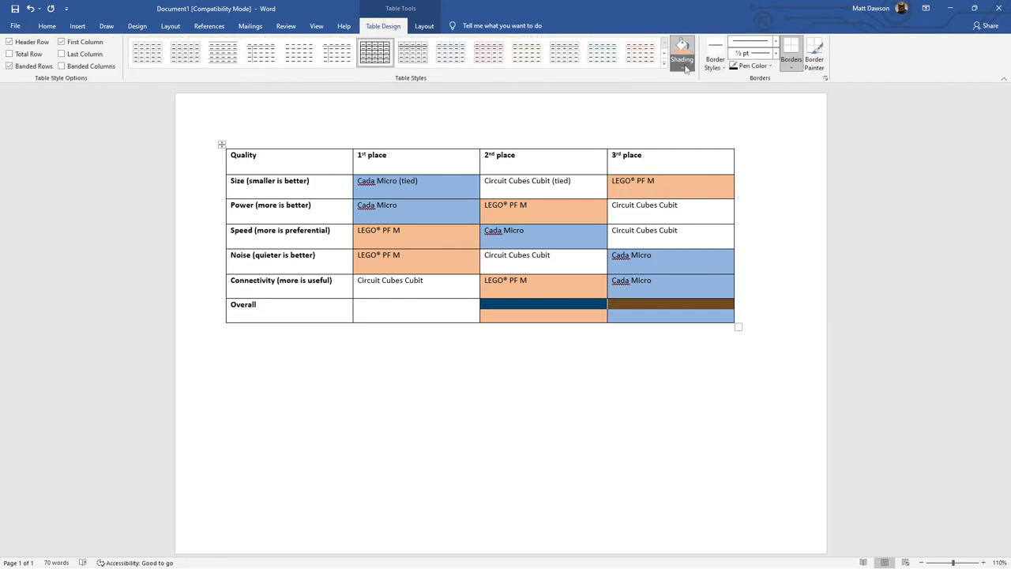
left_click(682, 64)
left_click(700, 176)
Fill the Overall row with "Circuit Cubes Cubit" in 1st place, "Cada Micro" in 2nd and "LEGO® PF M" in 3rd
left_click(400, 309)
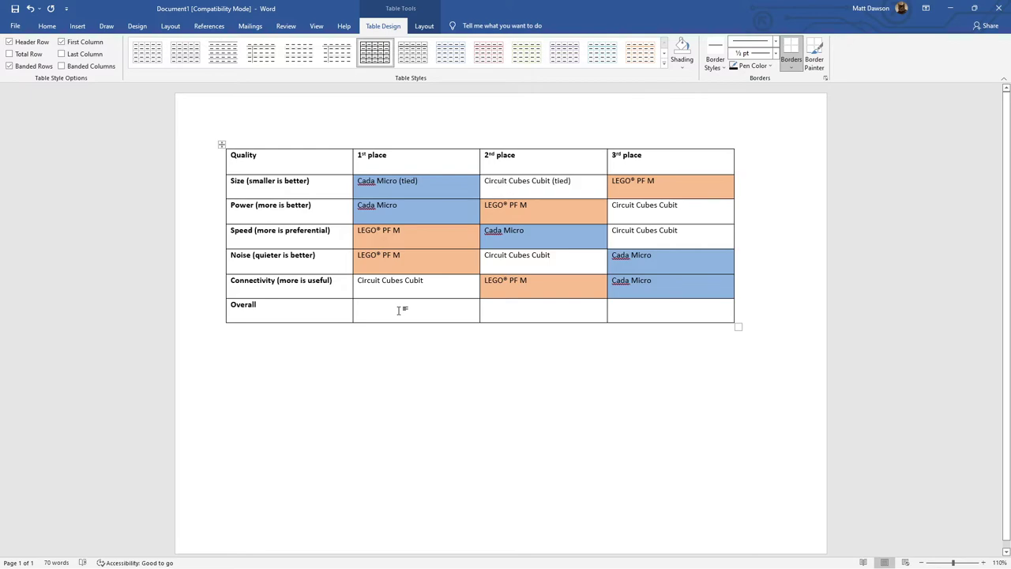
type("ircuit Cubes ")
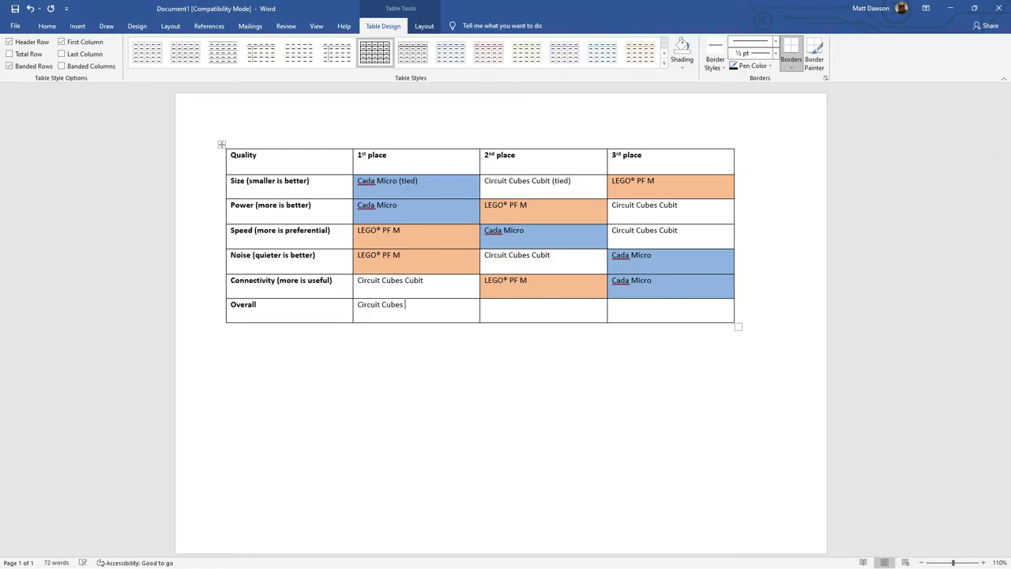
type("Cubit")
key("Tab")
type("Cada Micro")
left_click(613, 307)
type("LEGO")
type("(r)")
type(" PF M")
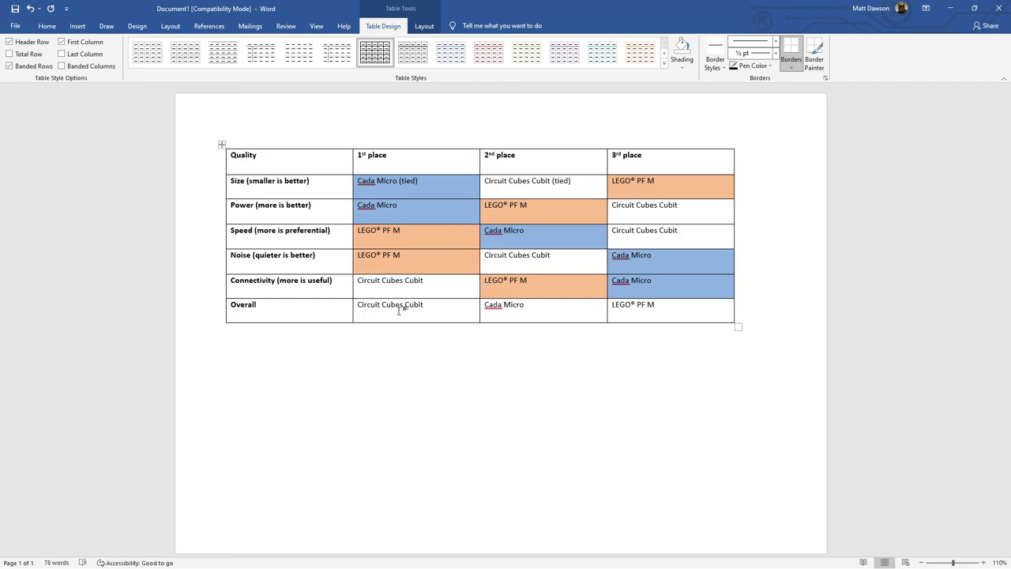